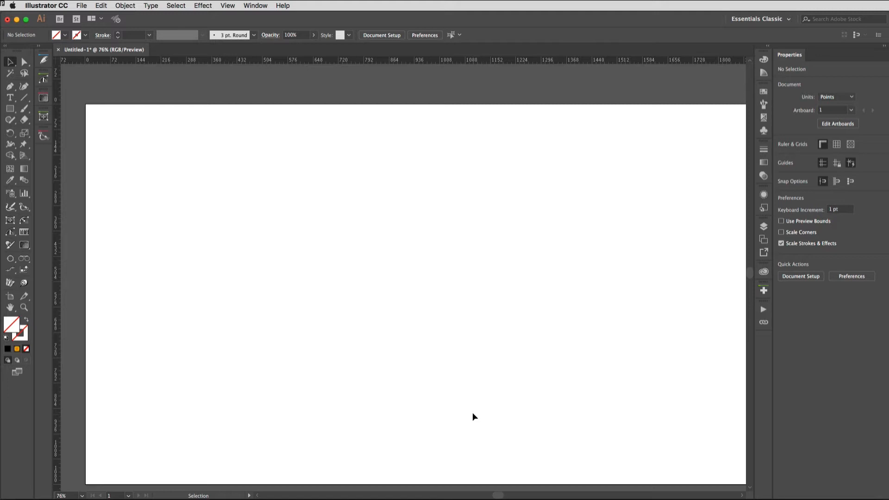
- Switch to the Essentials workspace
key(space)
drag(519, 402, 507, 382)
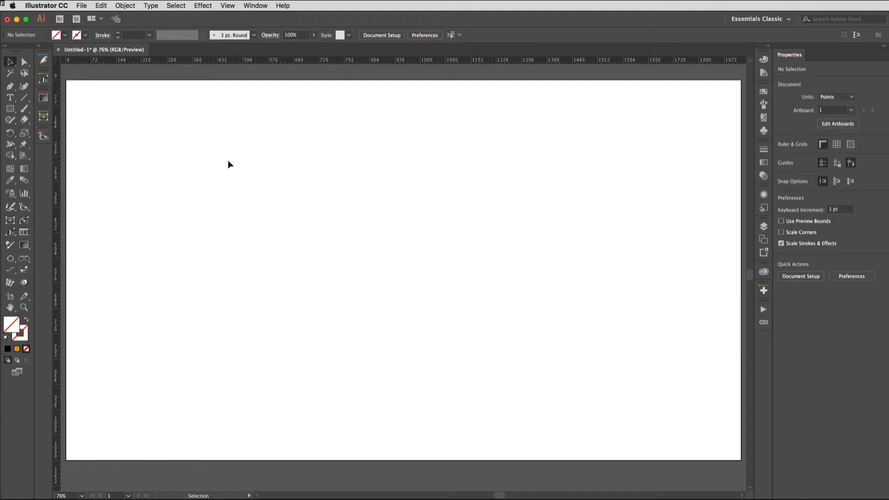
click(788, 19)
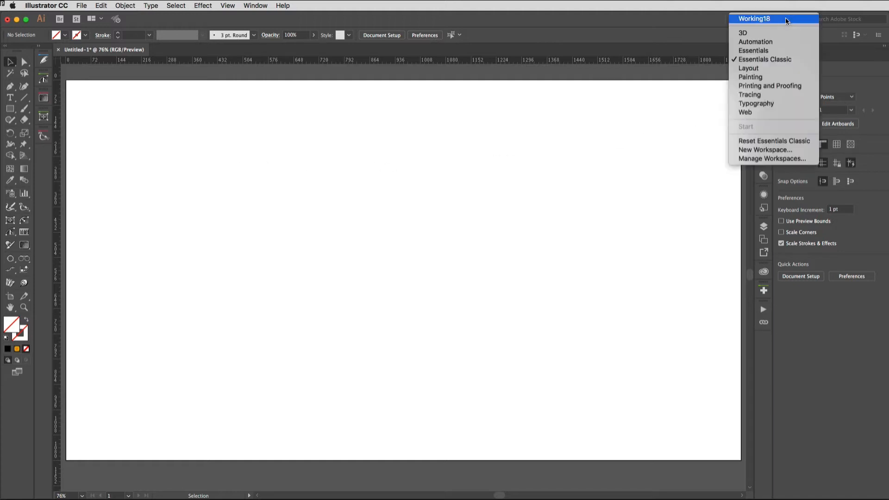
click(787, 51)
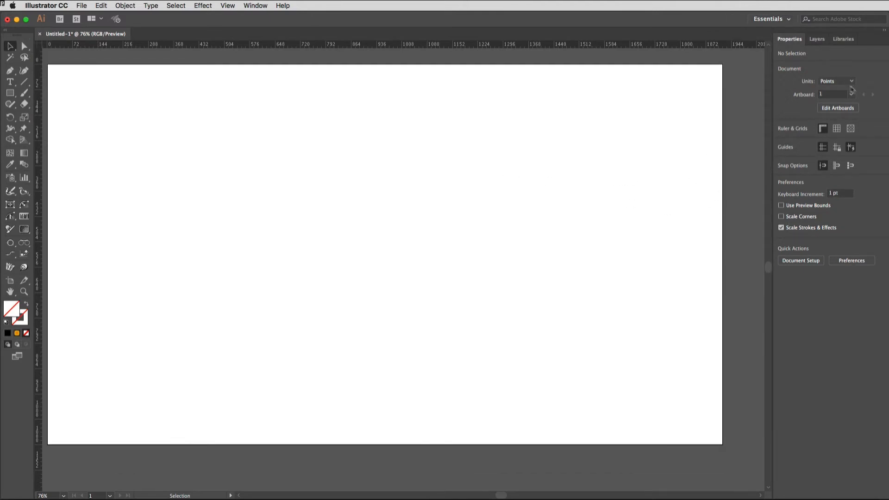
- Turn on the center mark for Artboard 1 and place a vertical guide through it
click(838, 108)
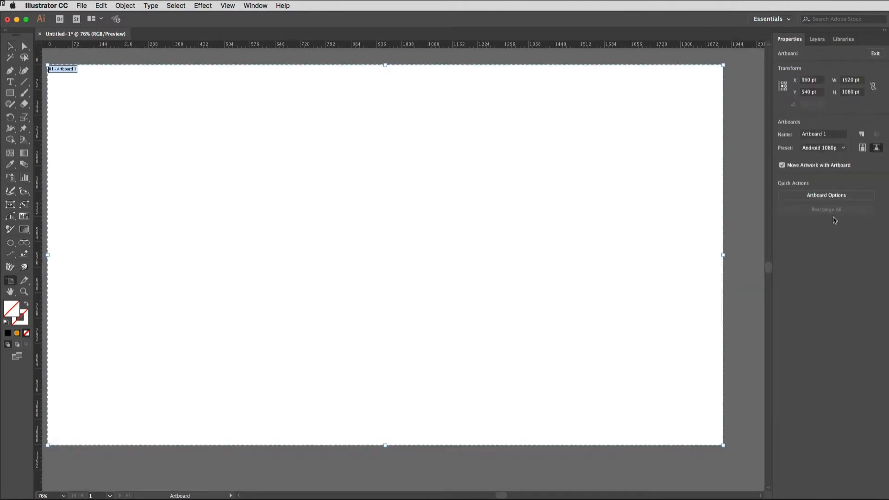
click(827, 195)
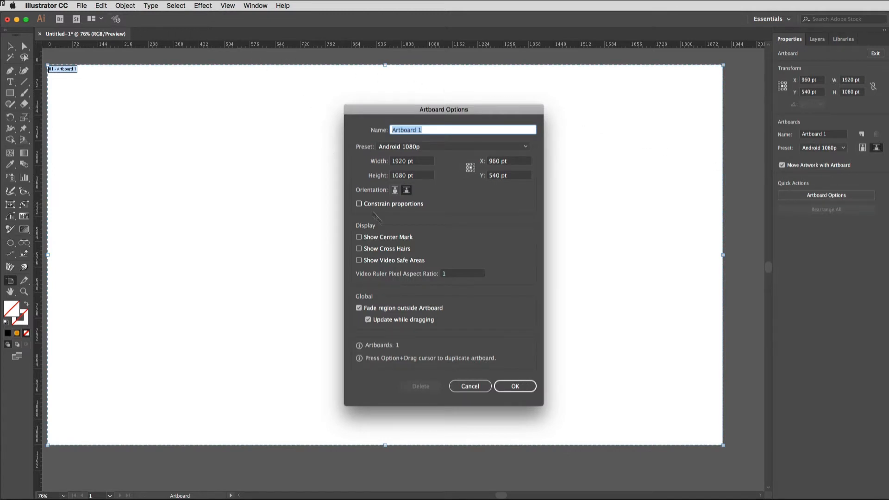
click(388, 239)
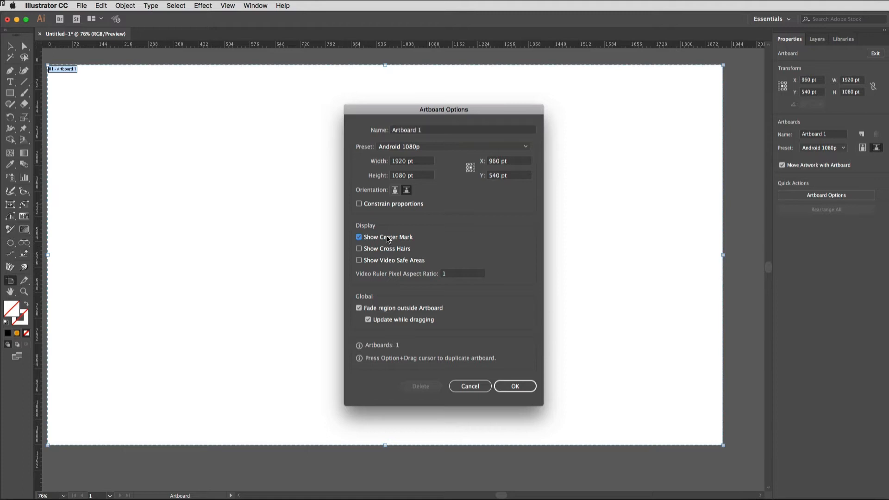
click(514, 386)
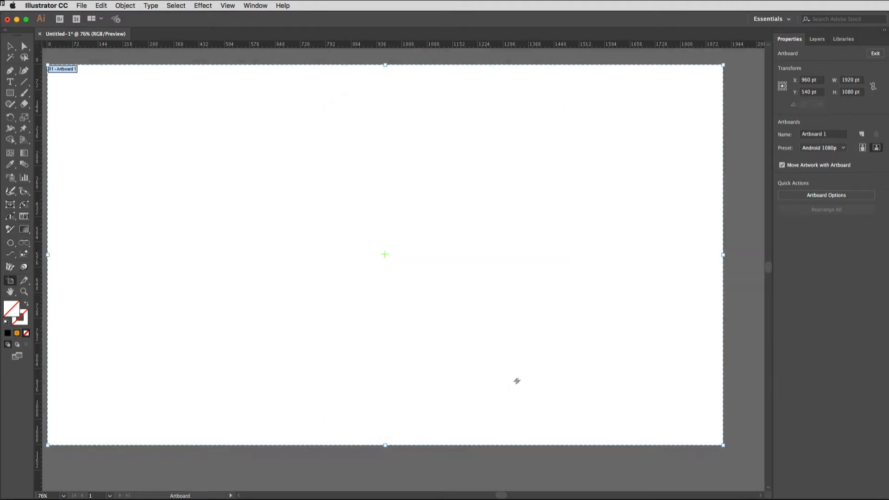
drag(353, 238, 372, 249)
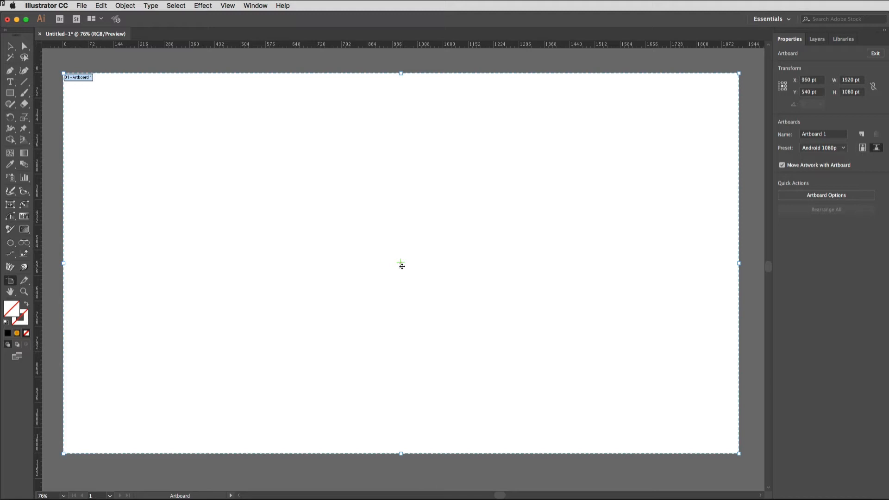
key(Escape)
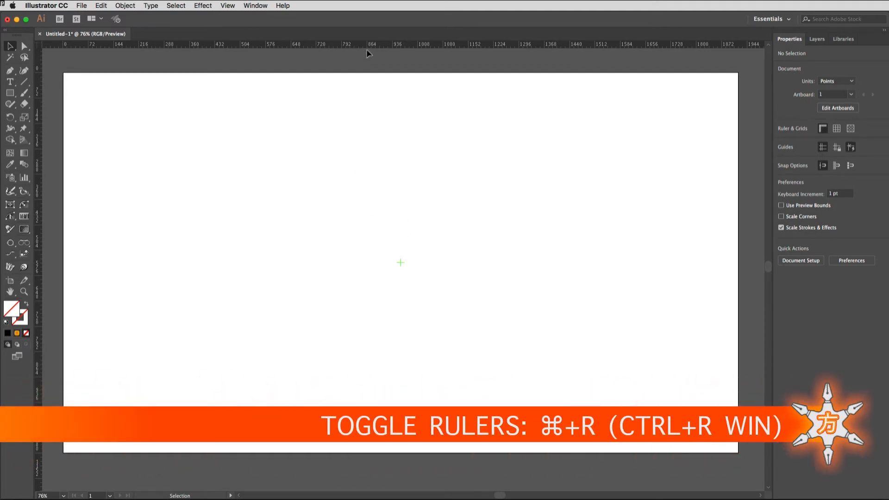
drag(370, 44, 400, 262)
key(alt)
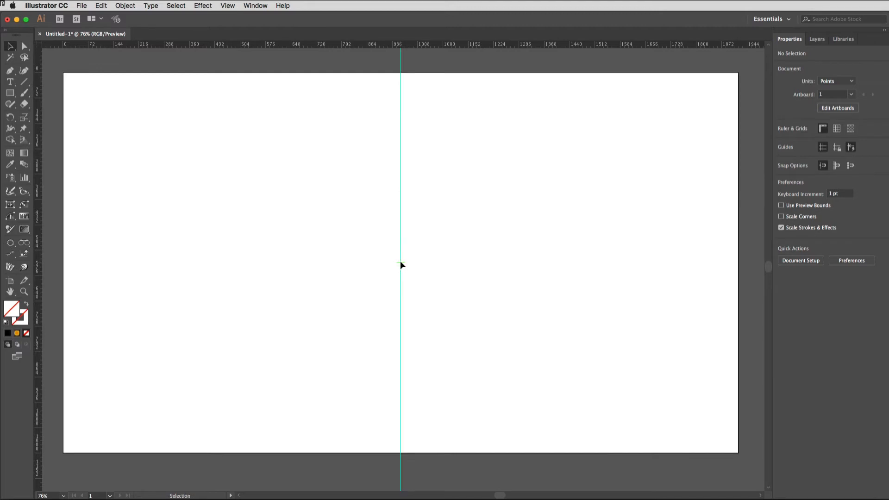
- Draw a closed S-shaped petal above the center mark with the Curvature tool, tips on the guide, about 121 pt wide and 320 pt tall
key(super+1)
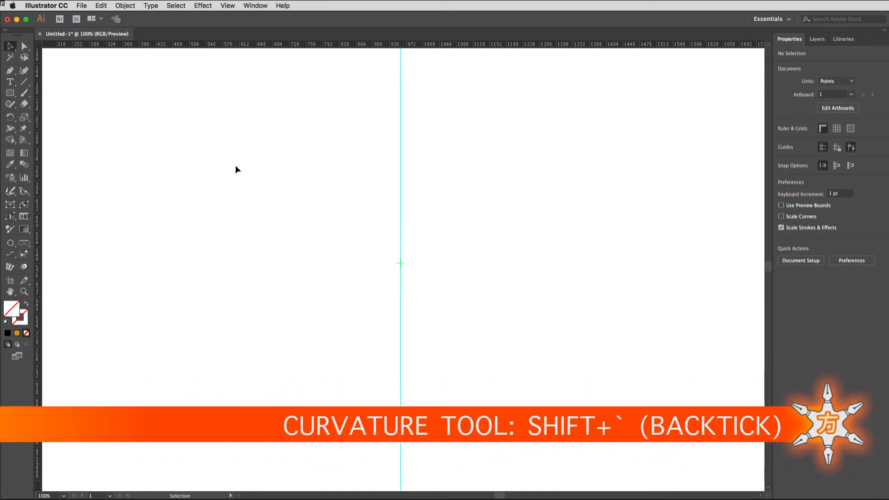
key(shift+grave)
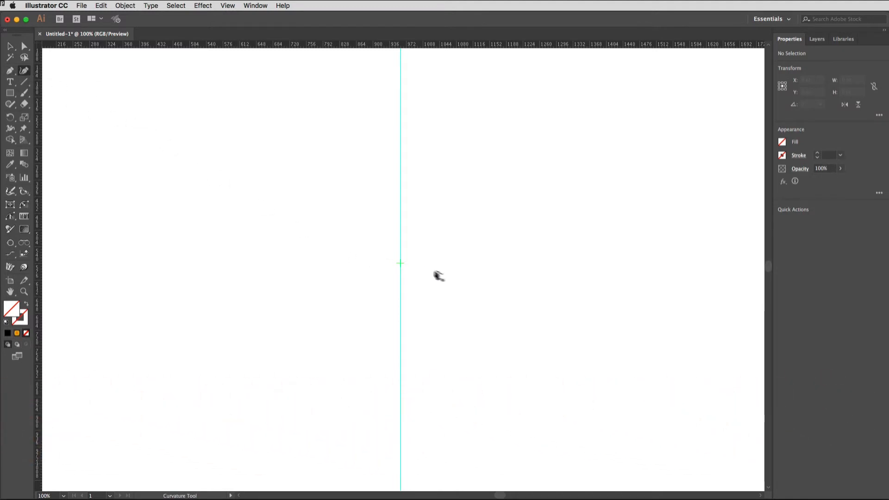
click(400, 225)
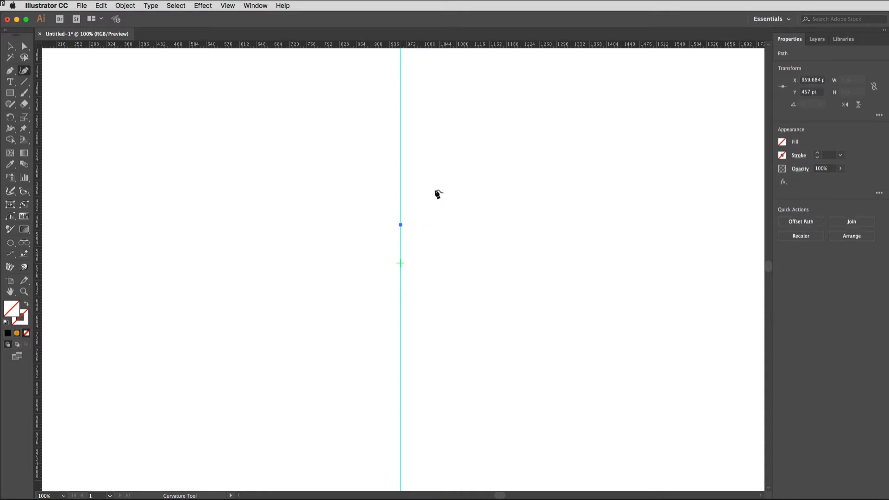
click(432, 165)
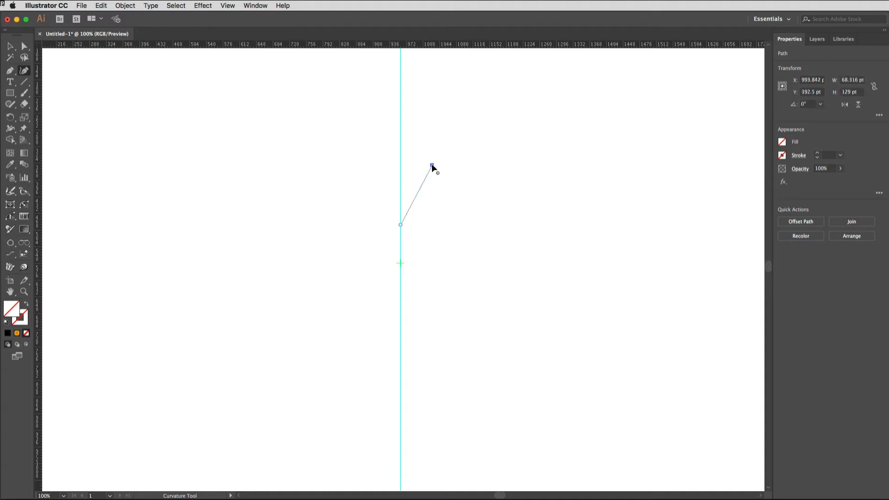
click(394, 111)
click(401, 77)
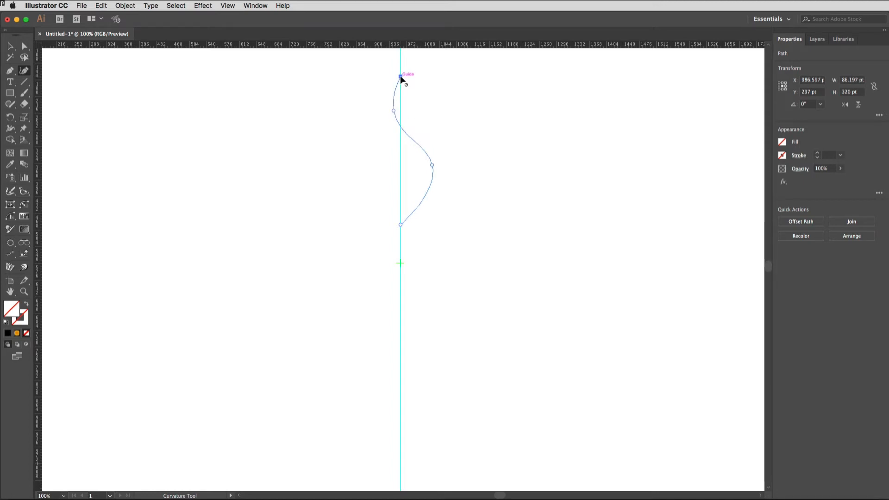
click(377, 122)
click(406, 186)
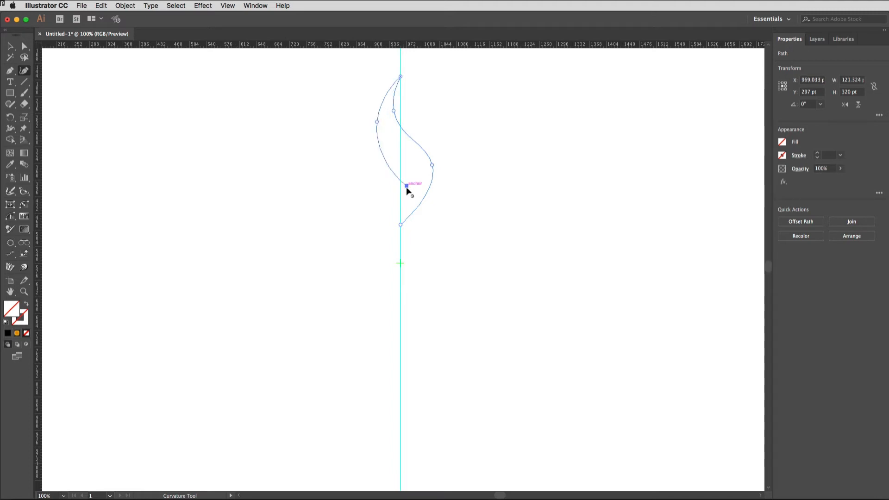
click(401, 225)
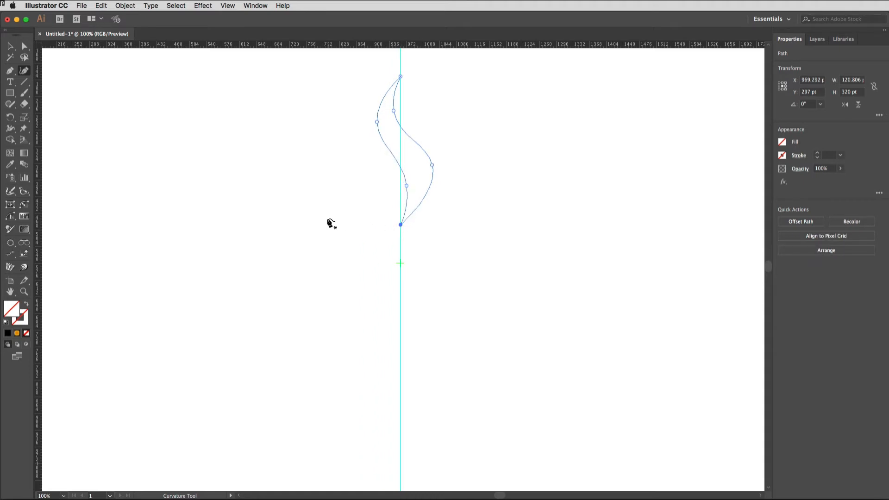
- Fill the petal with the white-to-black linear gradient swatch
click(782, 142)
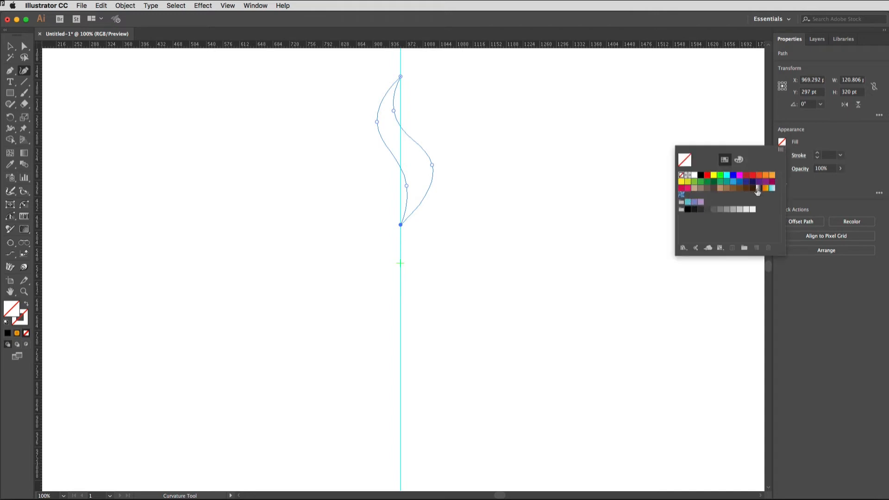
click(759, 189)
click(828, 132)
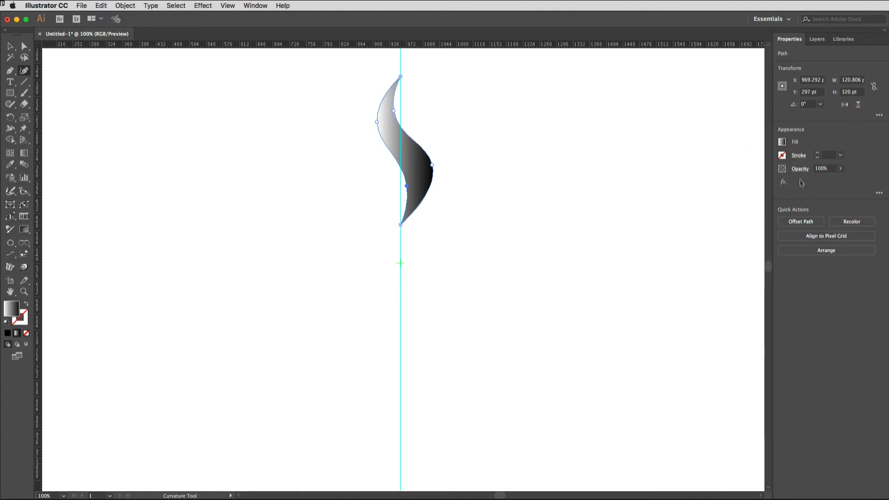
super+click(468, 82)
- Change the petal's gradient to Radial, with pink as the inner color stop and purple as the outer one
click(255, 5)
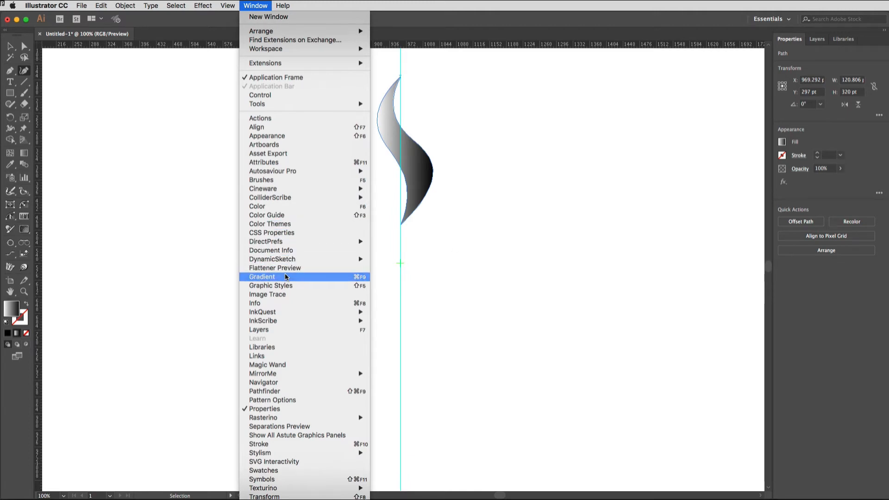
click(262, 277)
drag(395, 269, 659, 108)
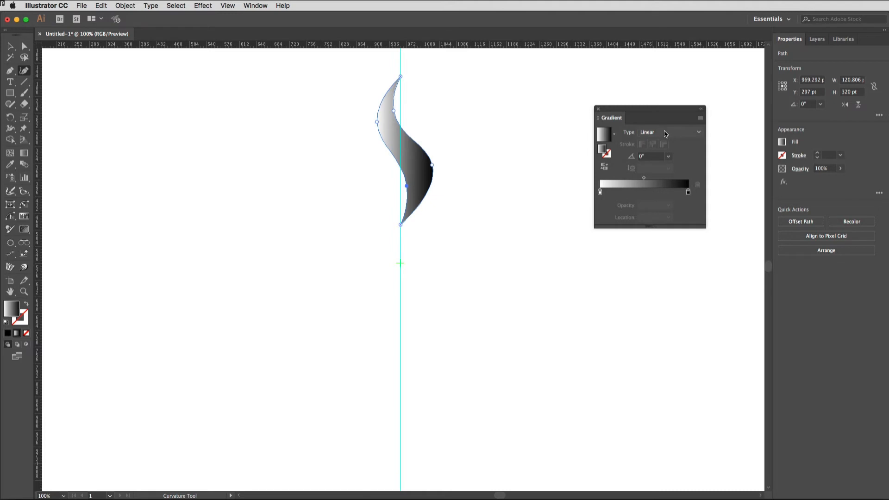
double_click(688, 192)
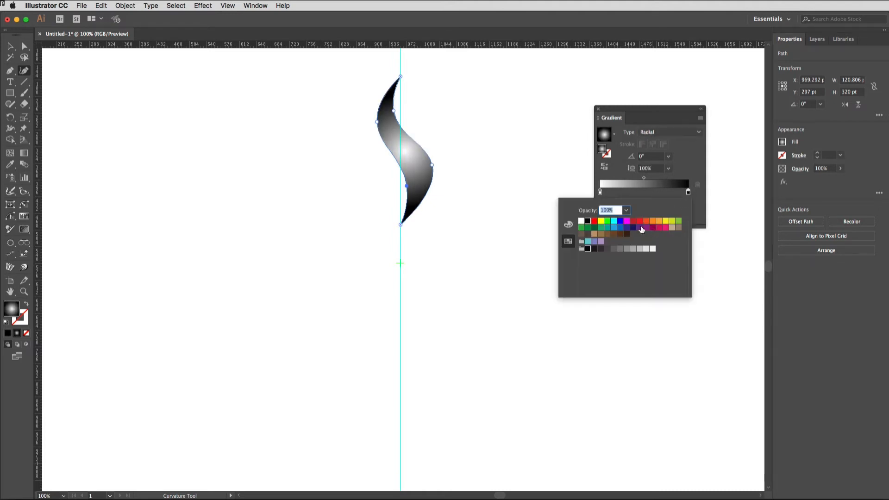
click(643, 226)
click(598, 193)
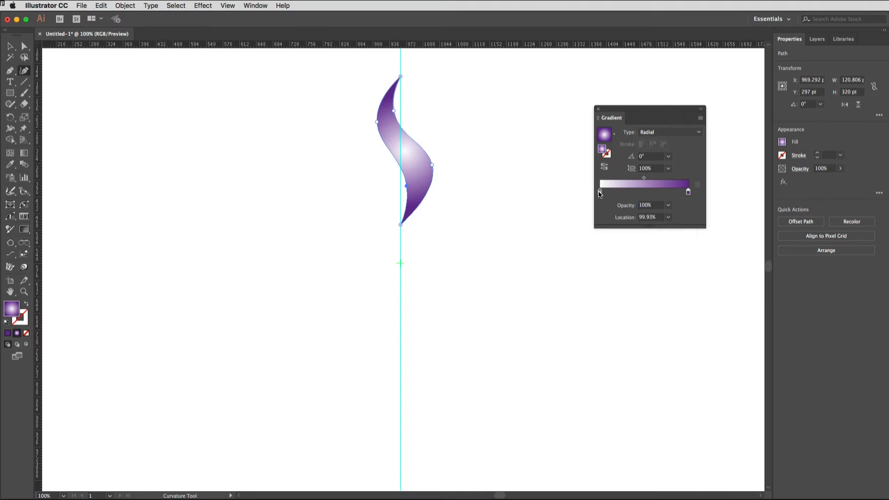
double_click(600, 192)
click(666, 228)
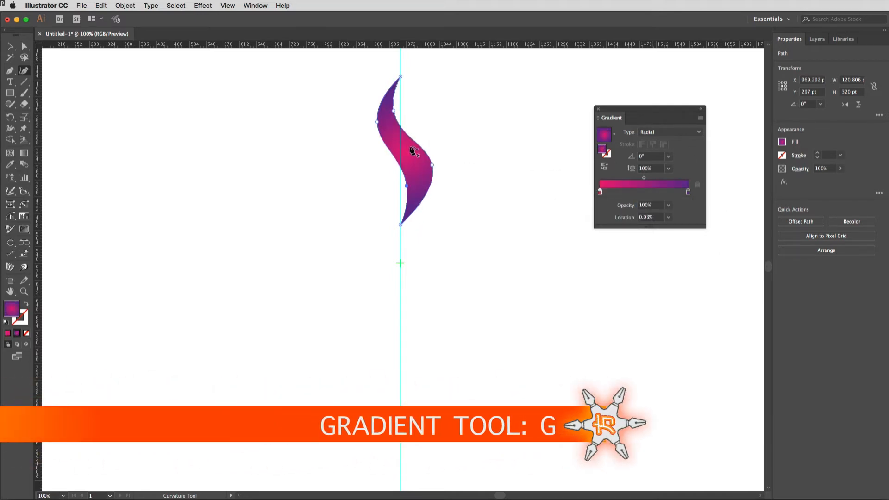
- Move the radial gradient's center to the upper part of the petal and enlarge its radius with the Gradient tool
key(g)
mouse_move(408, 154)
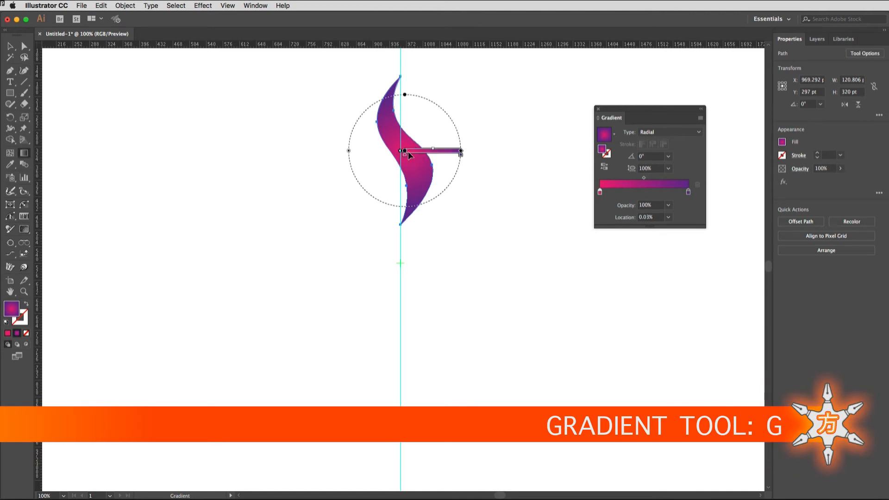
drag(406, 152, 394, 118)
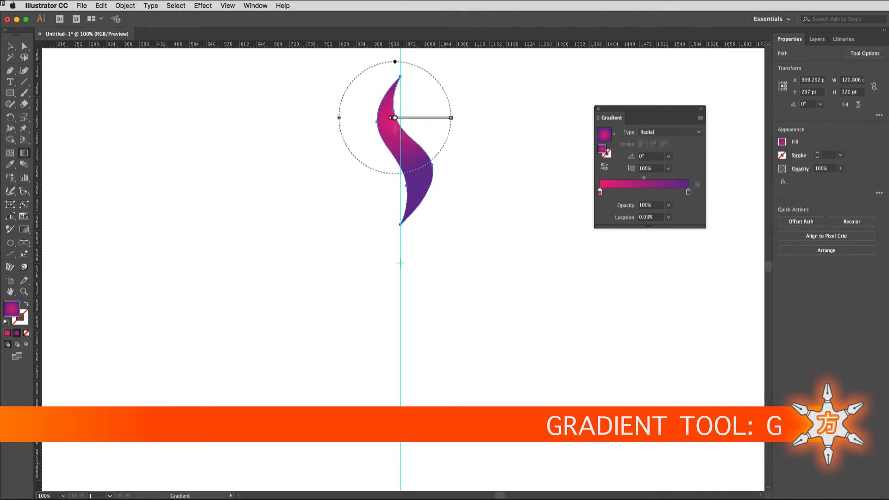
drag(451, 117, 482, 118)
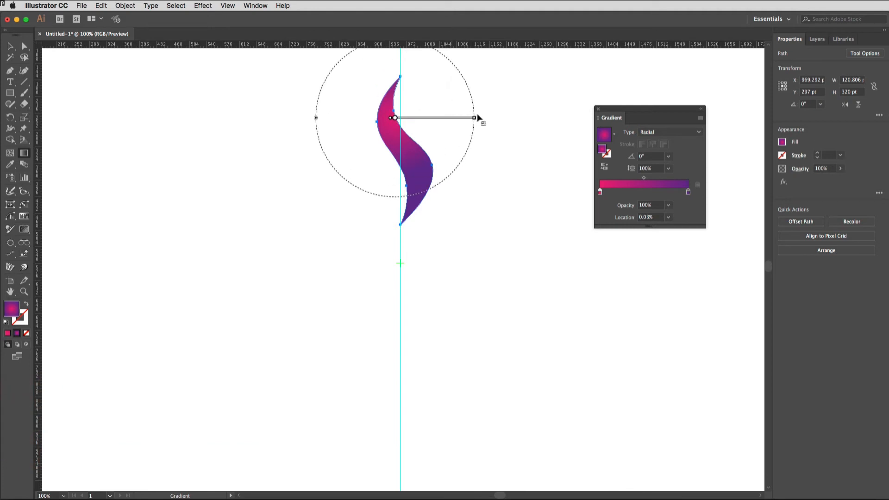
drag(395, 118, 401, 127)
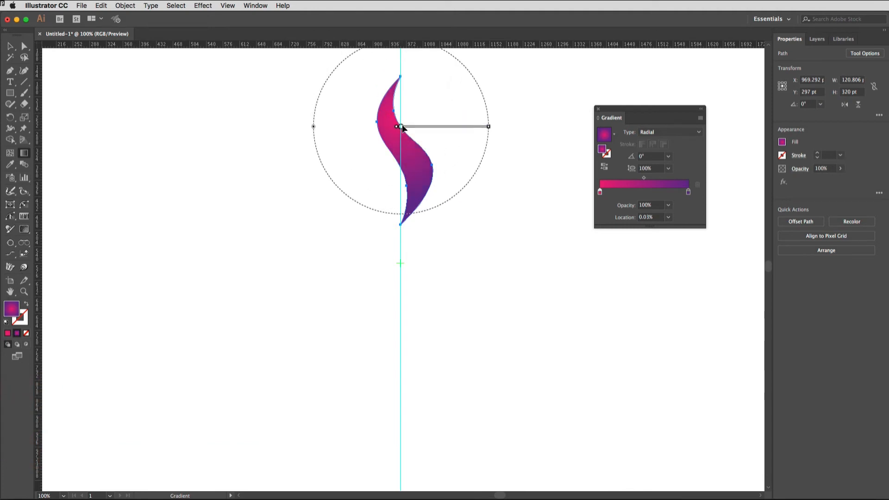
click(598, 108)
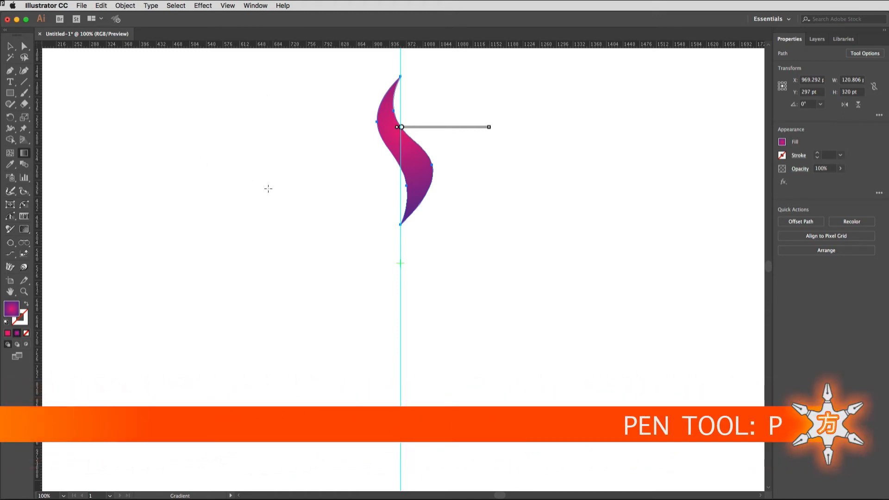
- Place a single Pen anchor point on the artboard's center mark
key(p)
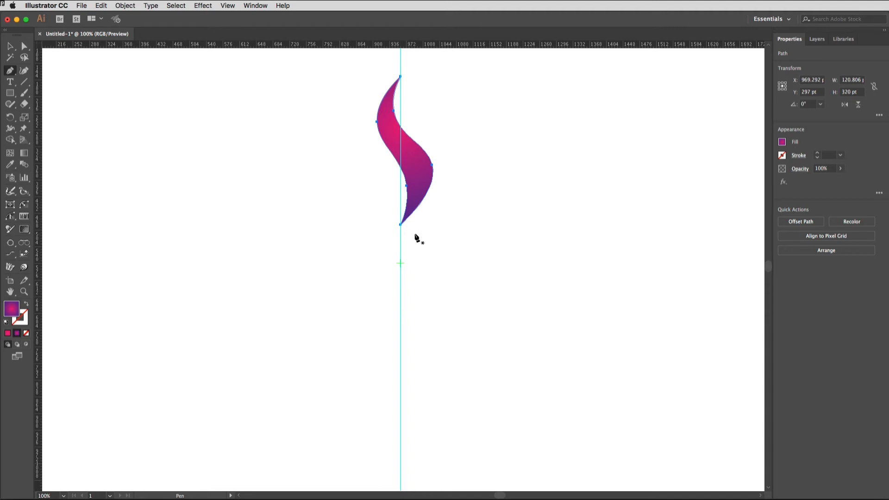
click(401, 264)
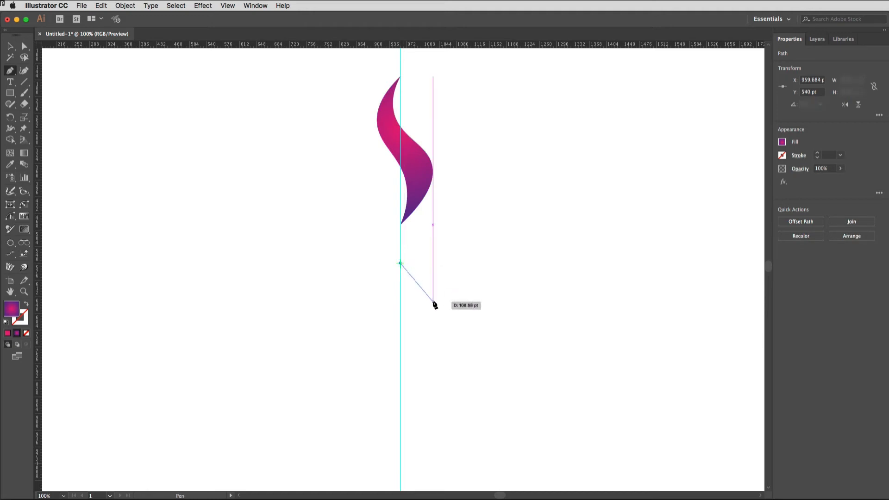
drag(432, 302, 433, 301)
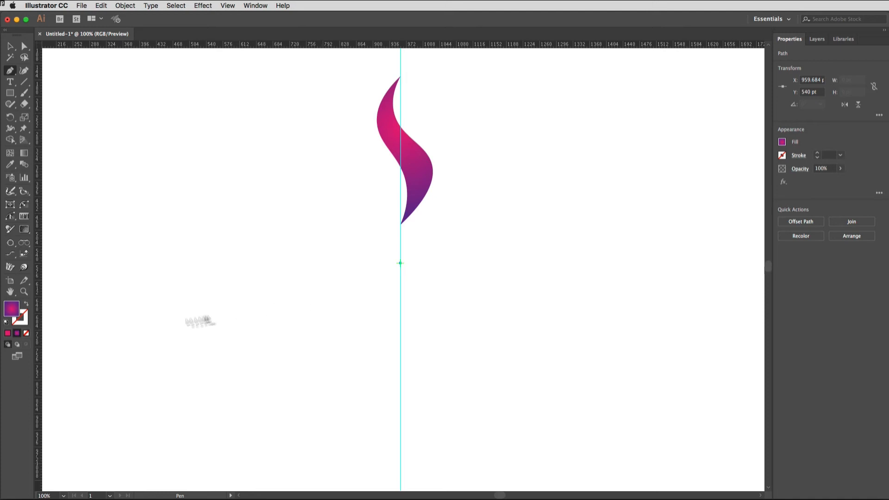
- Set the single anchor point's fill and stroke to None
key(super)
key(slash)
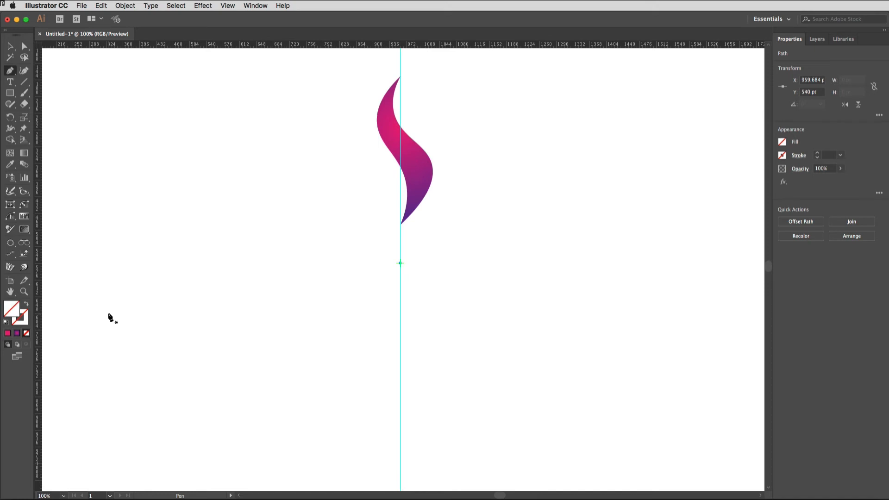
key(x)
key(x)
key(x)
key(x)
key(x)
key(slash)
- Group the petal with the anchor point at the artboard center
click(10, 45)
drag(343, 109, 462, 284)
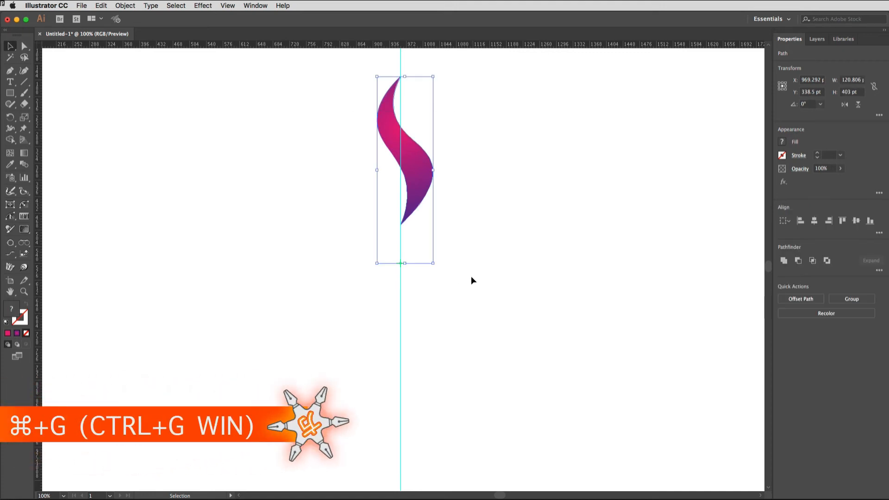
key(super+g)
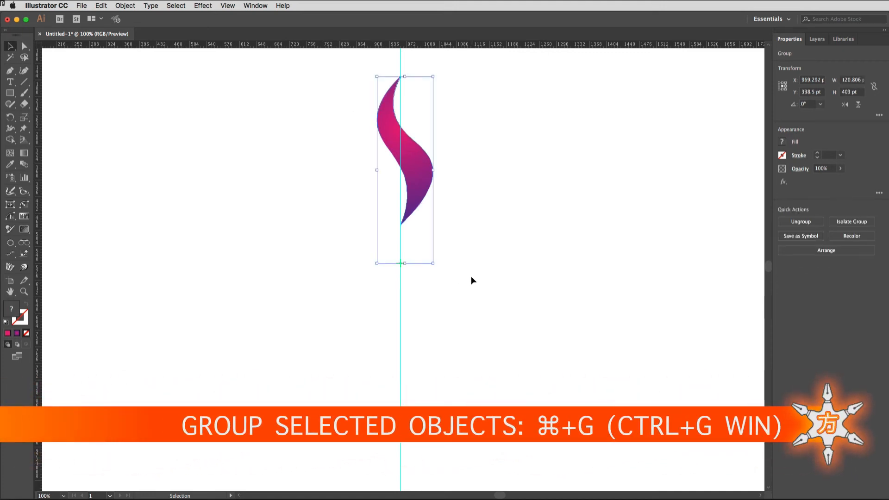
- Apply a Transform effect to the petal group with a 30° rotation, 11 copies and the bottom-center reference point, with preview enabled
click(201, 6)
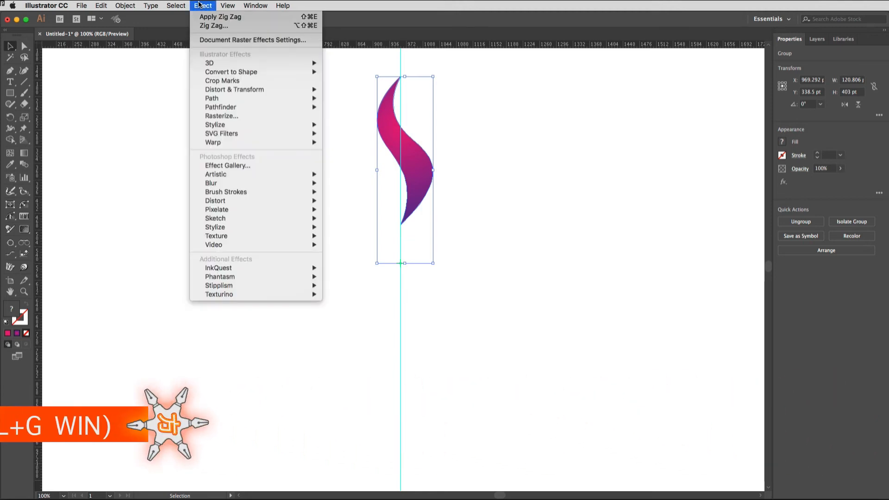
mouse_move(261, 91)
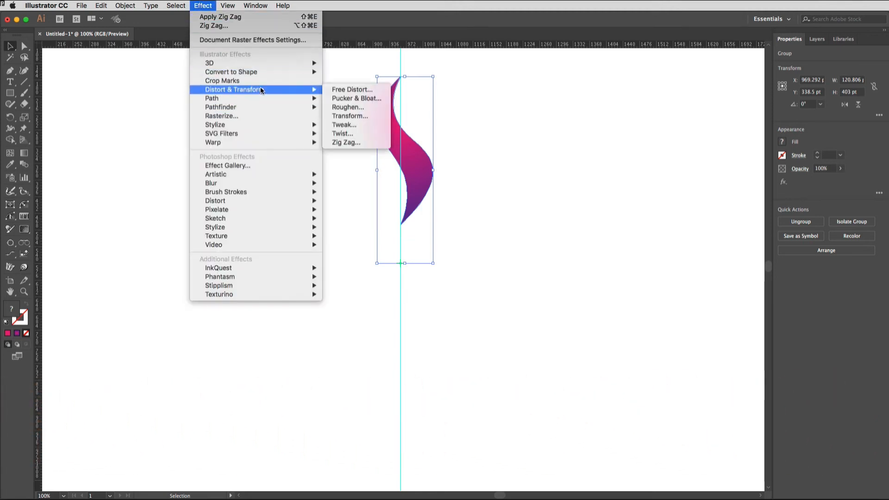
click(364, 116)
drag(232, 87, 214, 83)
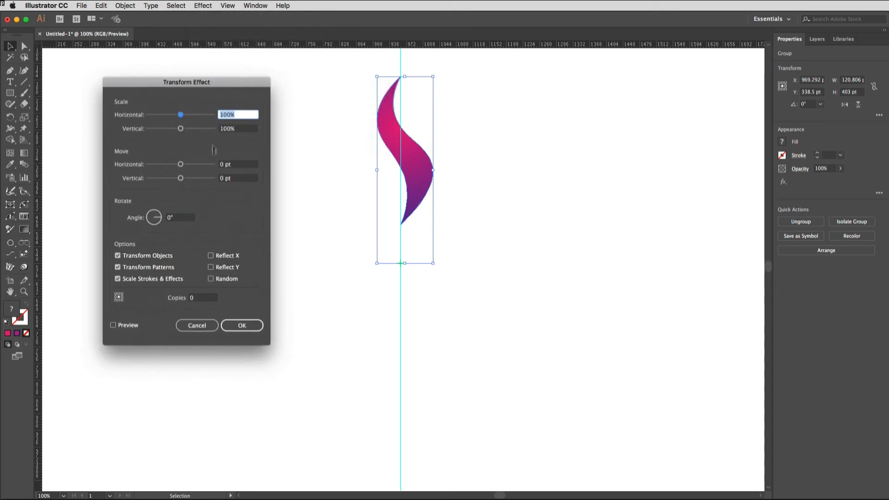
click(176, 218)
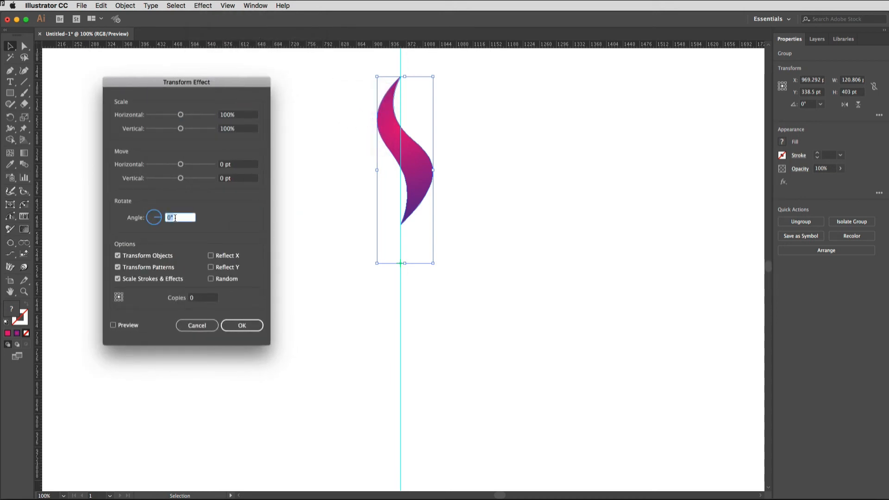
text(30)
click(200, 299)
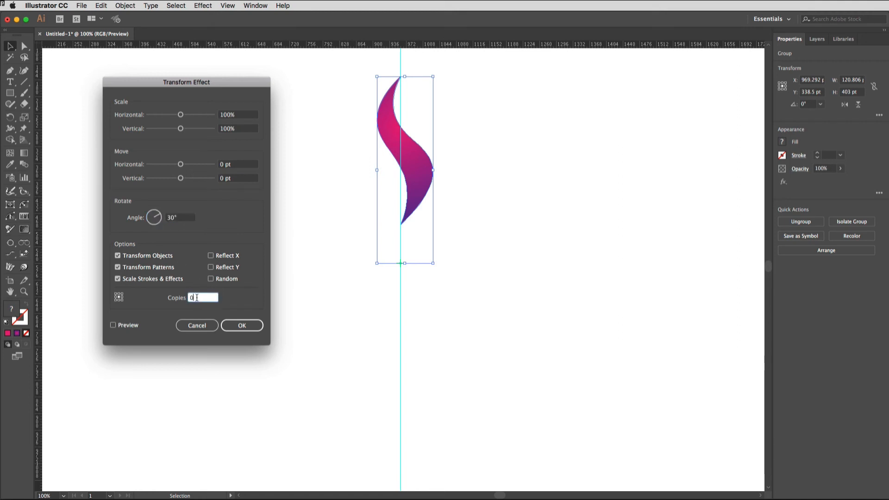
text(11)
click(120, 326)
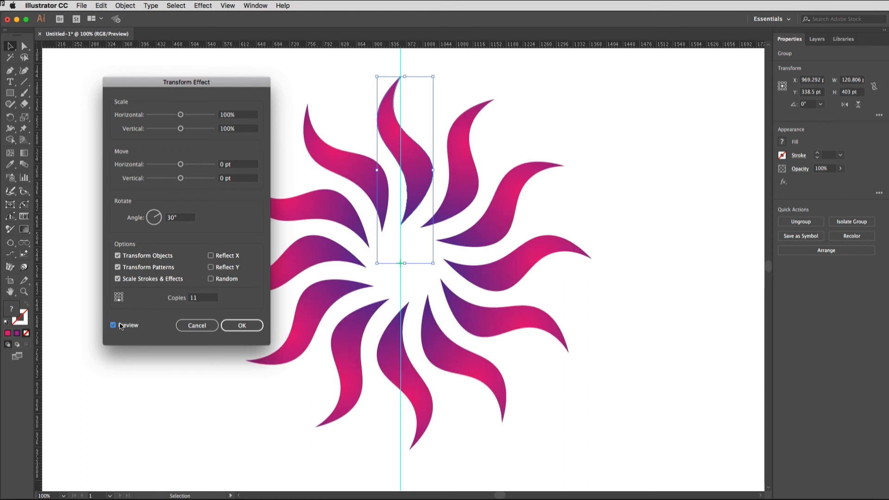
click(242, 327)
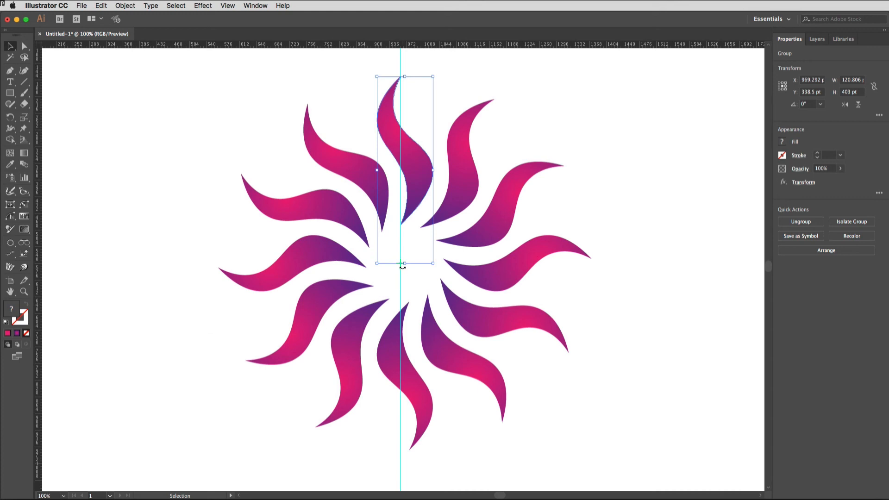
- Move only the group's center anchor point up and to the right, to about X 1041 pt, Y 438 pt, with Direct Selection
click(24, 46)
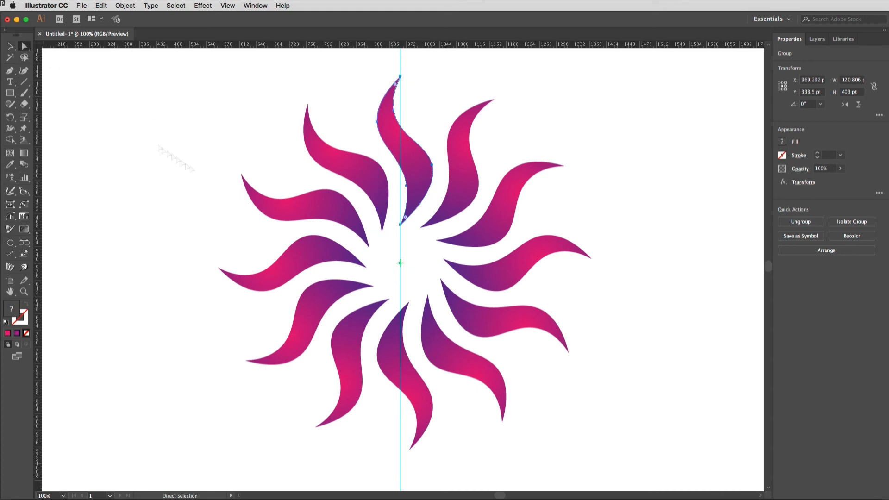
click(401, 264)
drag(401, 264, 437, 215)
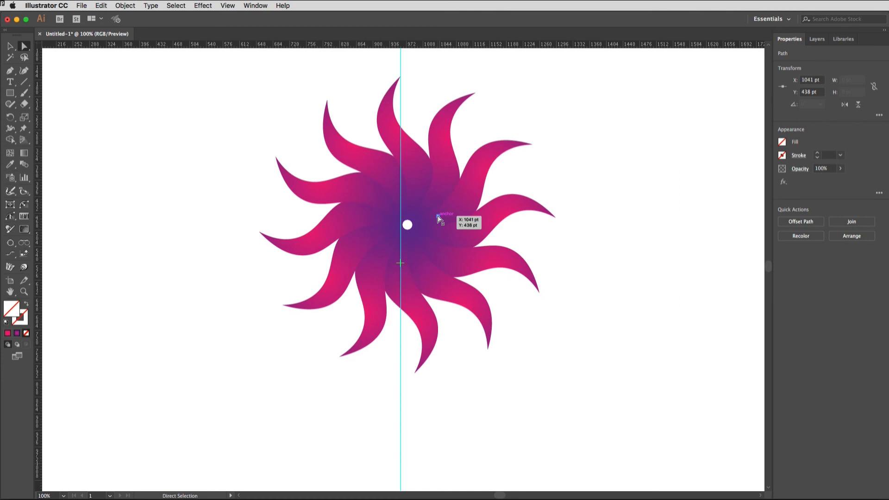